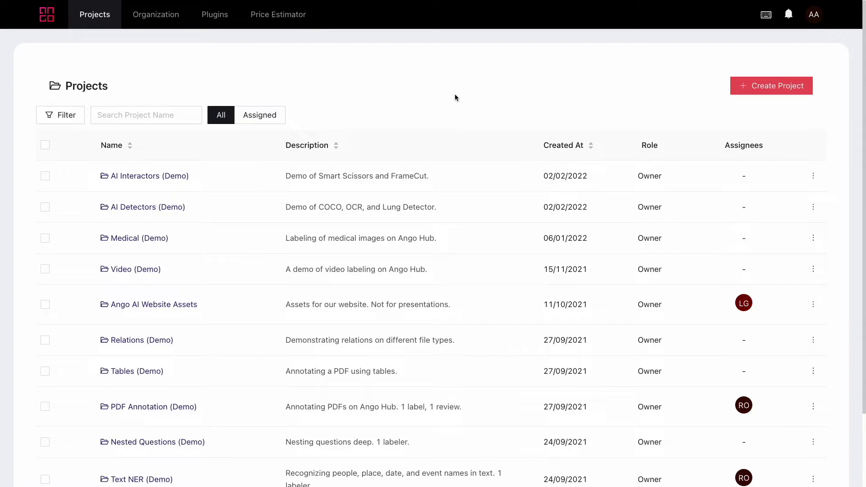
# Start a new project from scratch named "Medical Project" and proceed to adding data.
pyautogui.click(776, 92)
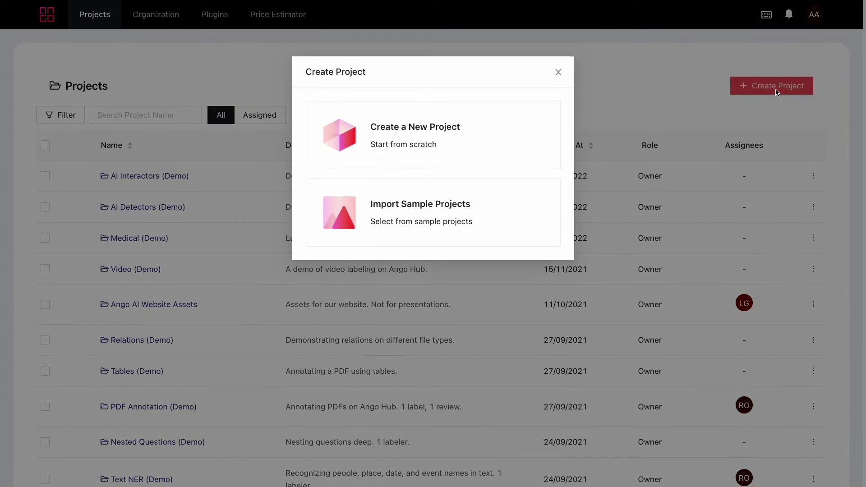
pyautogui.click(424, 151)
pyautogui.click(226, 194)
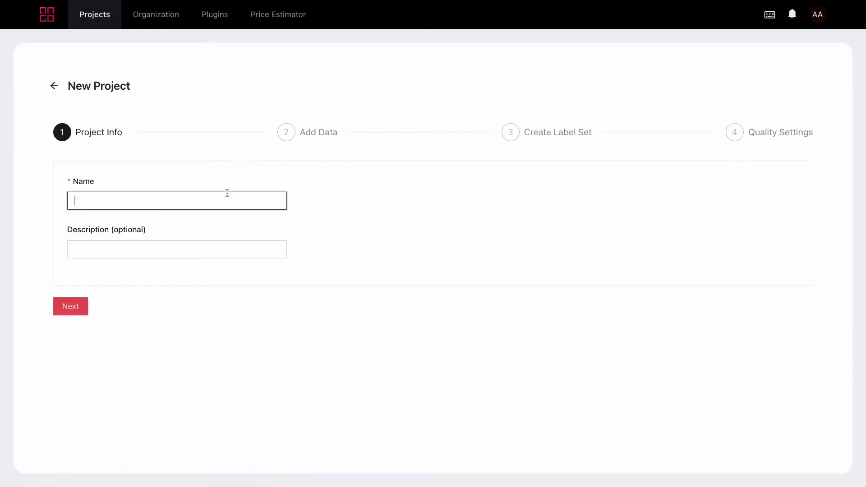
pyautogui.write('Medical Project')
pyautogui.click(83, 308)
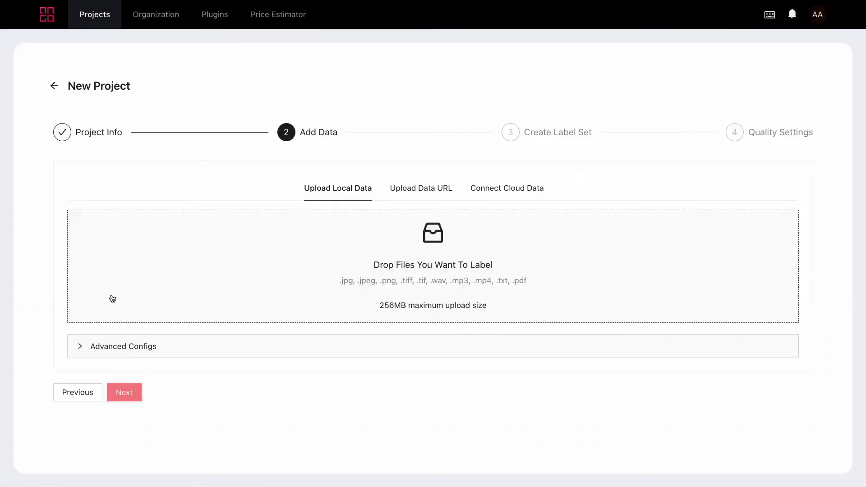
# Add the local files 1.png, 2.png, 3.tiff and 4.png to the project and proceed to the label set.
pyautogui.click(424, 194)
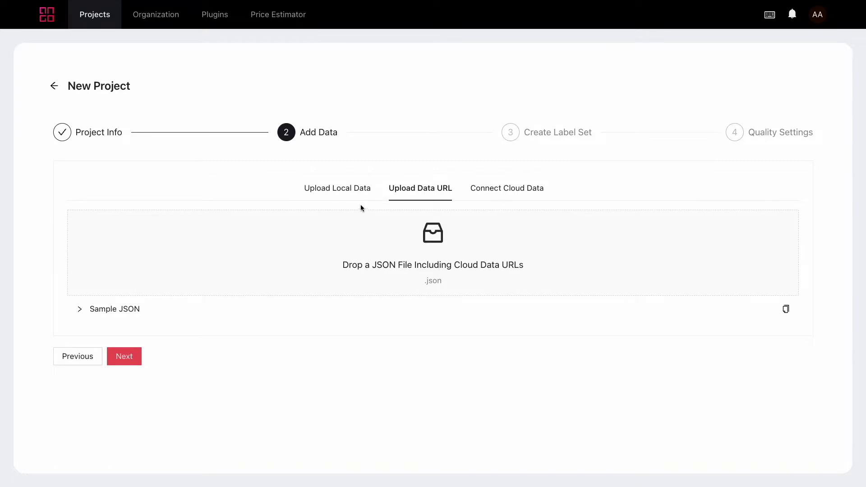
pyautogui.click(350, 193)
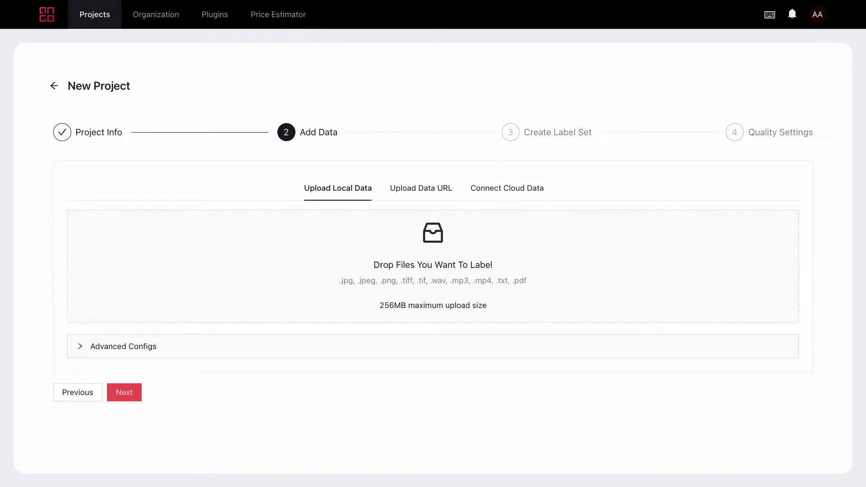
pyautogui.moveTo(9, 315); pyautogui.dragTo(299, 268)
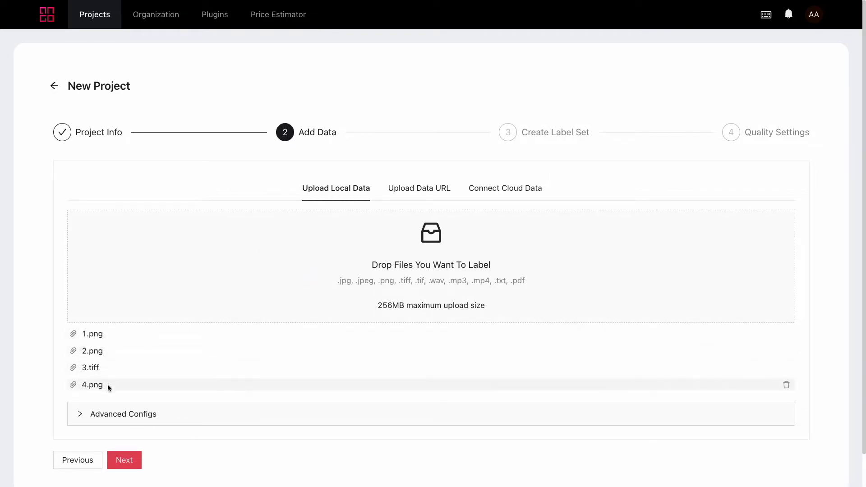
pyautogui.click(125, 461)
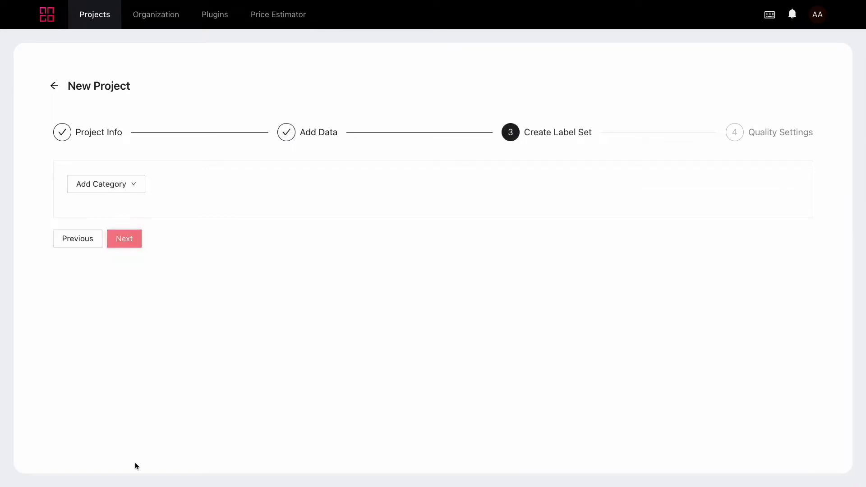
# Add a Polygon tool titled "Lung" to the label set.
pyautogui.click(133, 189)
pyautogui.click(131, 87)
pyautogui.click(158, 238)
pyautogui.click(220, 283)
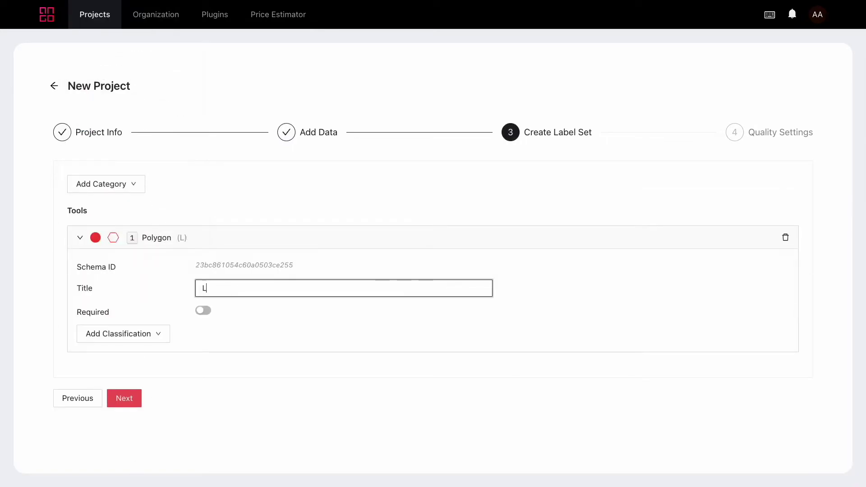
pyautogui.write('Lung')
# Add a second Polygon tool titled "Implant" to the label set.
pyautogui.click(106, 184)
pyautogui.click(137, 71)
pyautogui.click(217, 363)
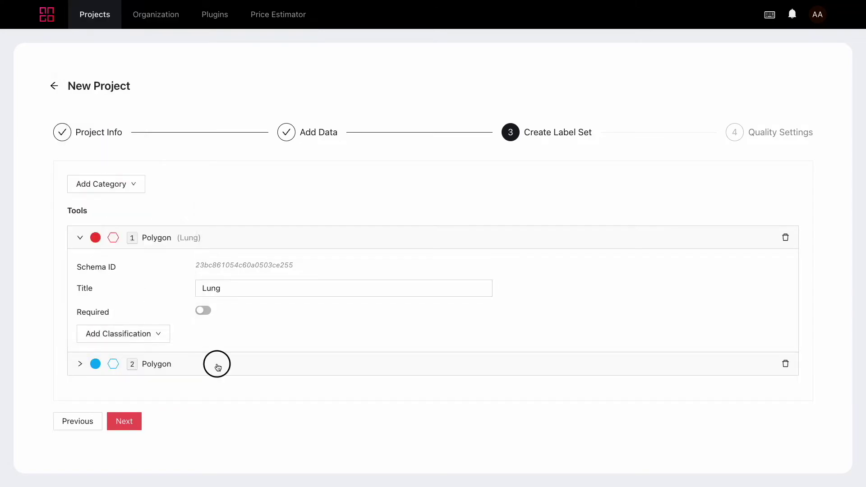
pyautogui.click(236, 410)
pyautogui.write('Implant')
# Add a third Polygon tool titled "Kidney" and proceed to the quality settings.
pyautogui.click(123, 186)
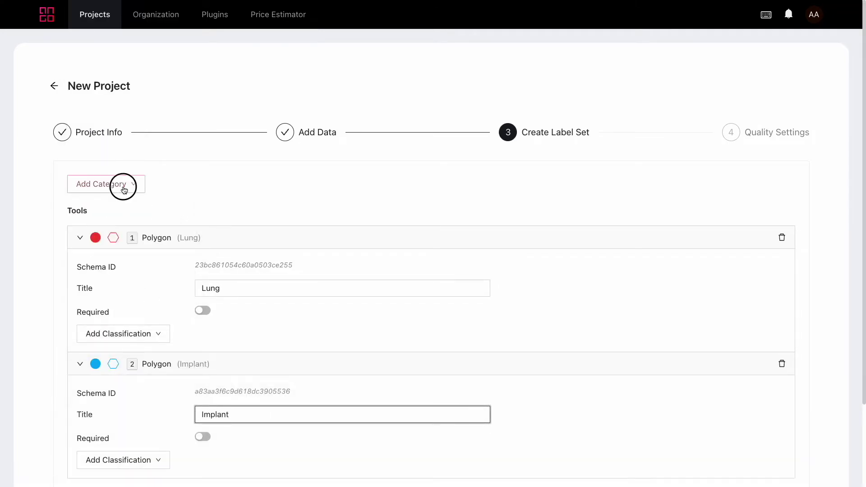
pyautogui.click(136, 266)
pyautogui.scroll(-3, 223, 388)
pyautogui.click(221, 368)
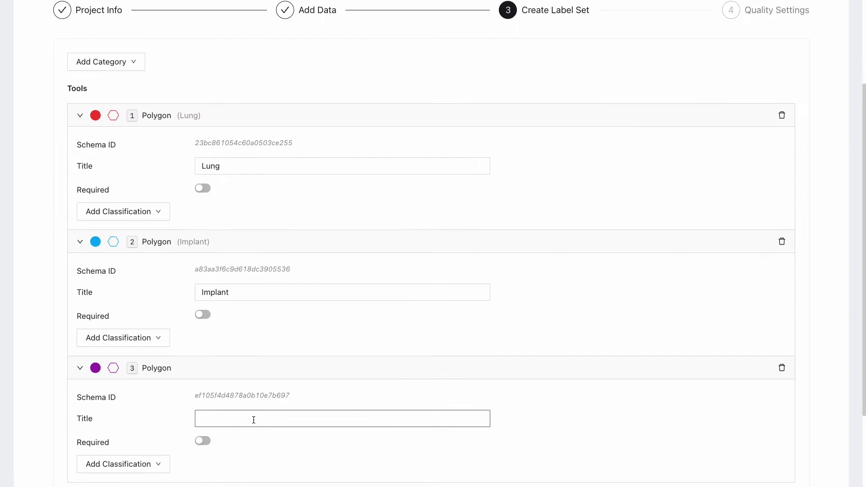
pyautogui.click(251, 418)
pyautogui.write('Kidney')
pyautogui.scroll(-2, 239, 425)
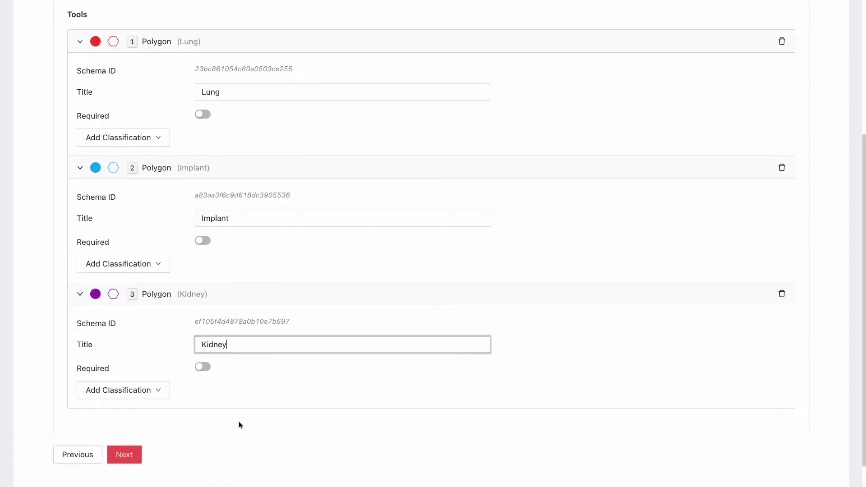
pyautogui.click(119, 454)
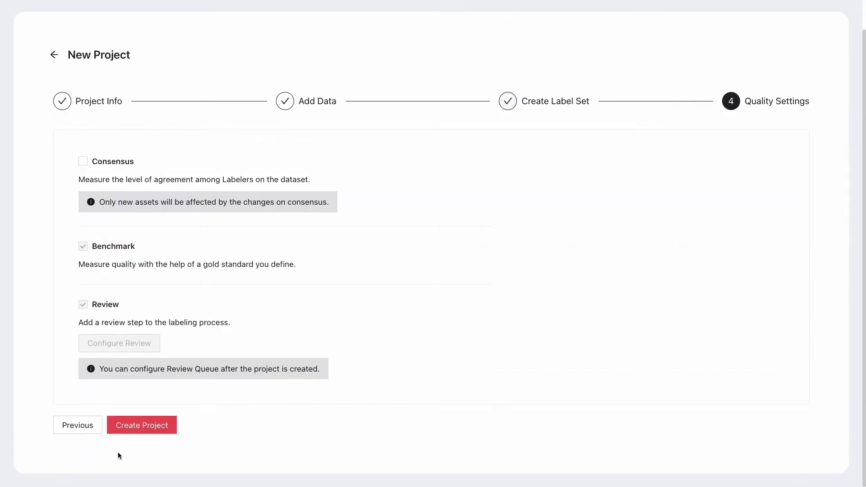
# Preview the Consensus option, switch it back off, and create the project.
pyautogui.click(83, 162)
pyautogui.moveTo(110, 204)
pyautogui.mouseDown()
pyautogui.moveTo(226, 200)
pyautogui.moveTo(105, 200)
pyautogui.mouseUp()
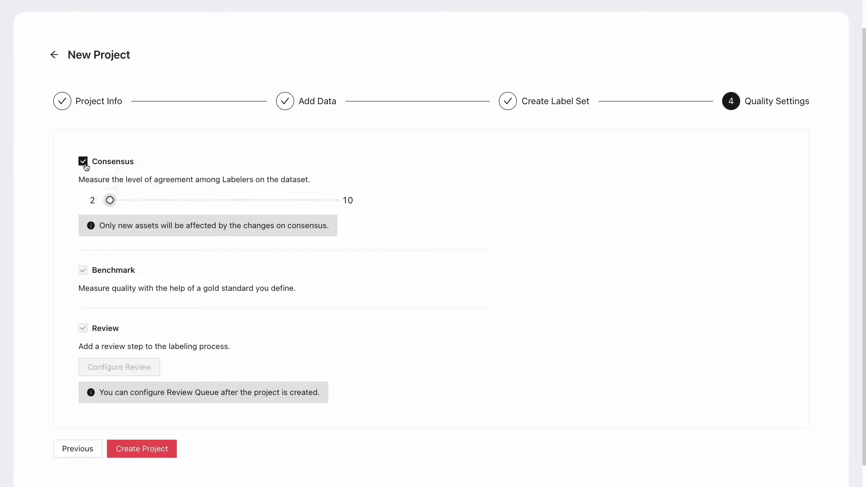
pyautogui.click(85, 163)
pyautogui.click(160, 424)
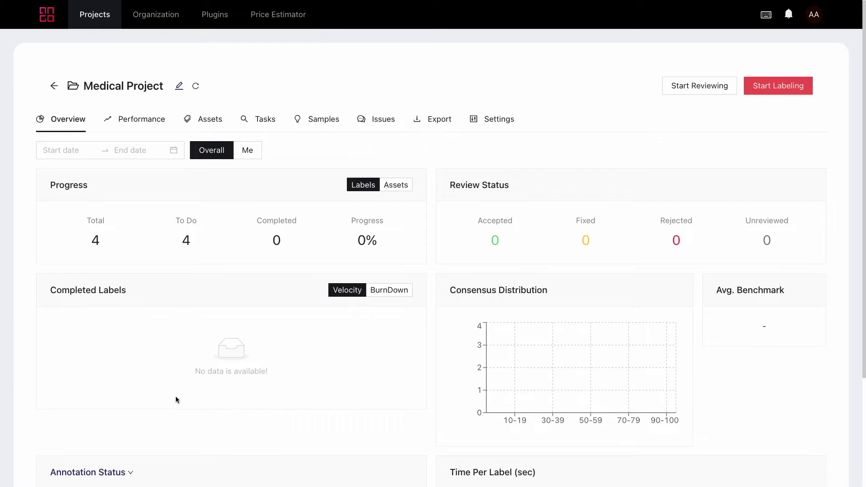
# Examine the list of AI plugins available to the organization.
pyautogui.click(215, 14)
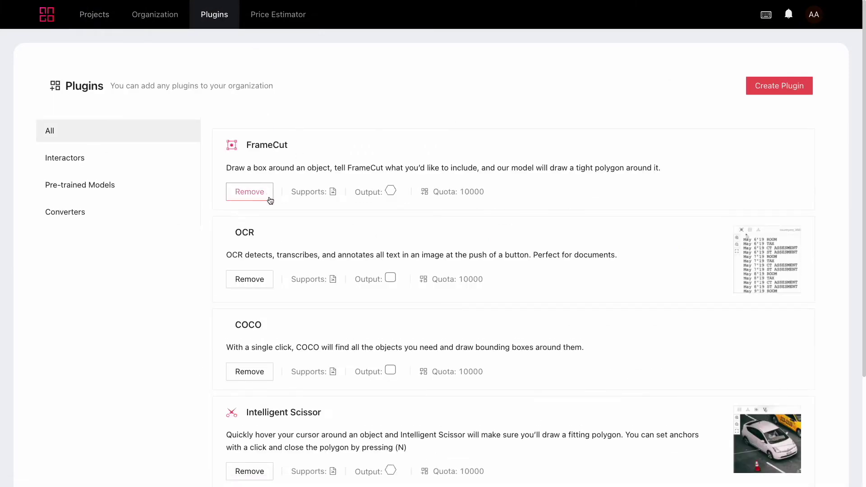
pyautogui.scroll(-1, 277, 230)
pyautogui.scroll(-3, 279, 232)
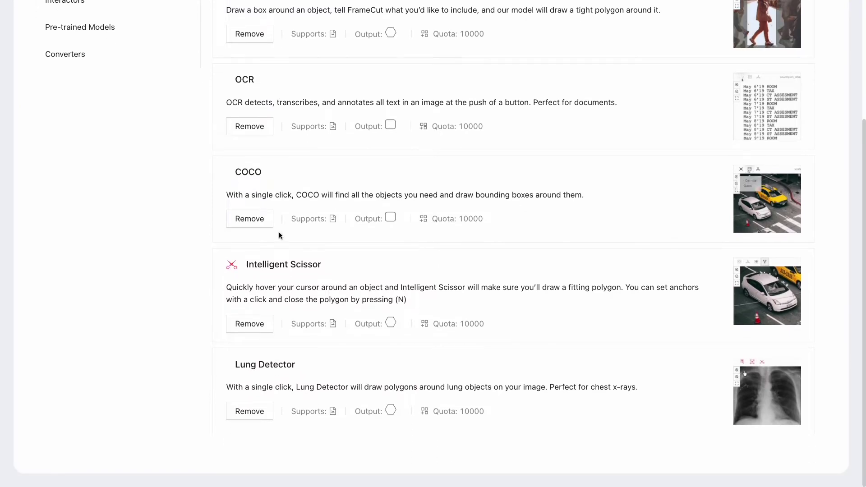
pyautogui.scroll(2, 278, 232)
pyautogui.scroll(2, 279, 235)
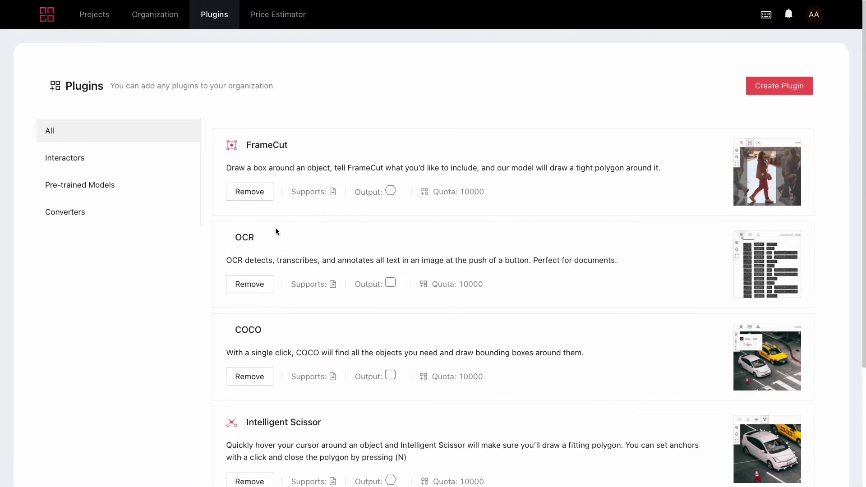
# Enable FrameCut, Intelligent Scissor and Lung Detector in Medical Project's AI assistance settings and save the configuration.
pyautogui.click(115, 17)
pyautogui.click(145, 176)
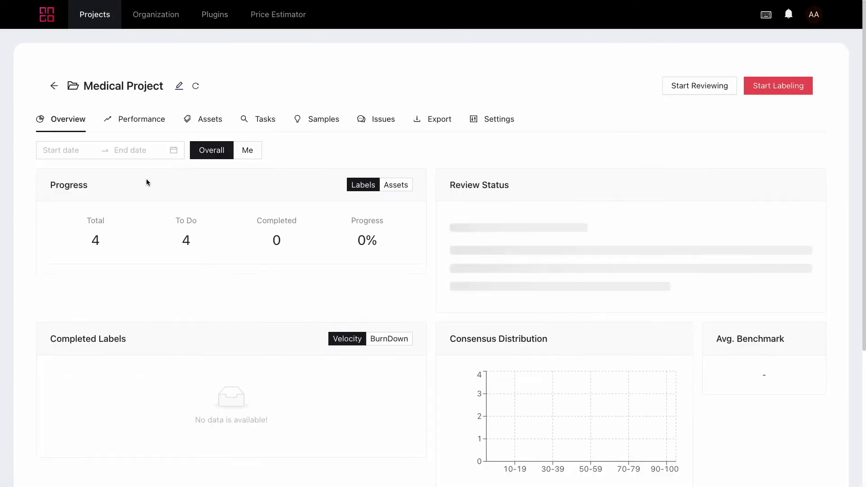
pyautogui.click(514, 124)
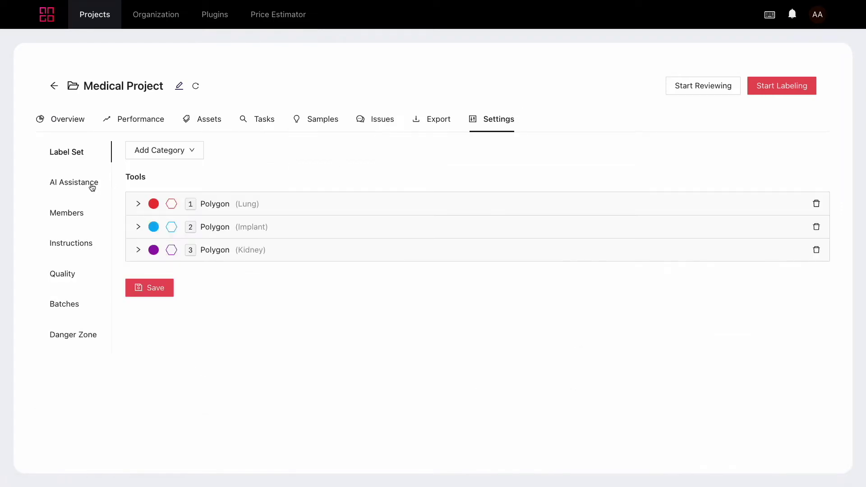
pyautogui.click(106, 189)
pyautogui.click(343, 208)
pyautogui.click(339, 295)
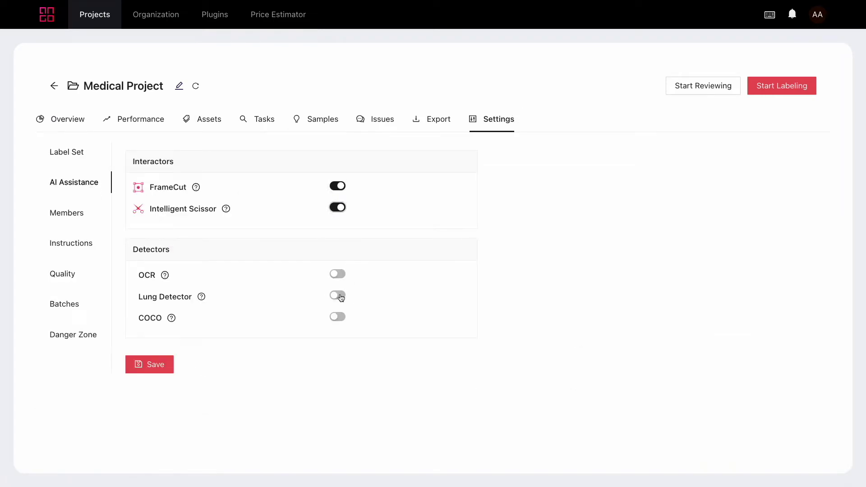
pyautogui.click(163, 368)
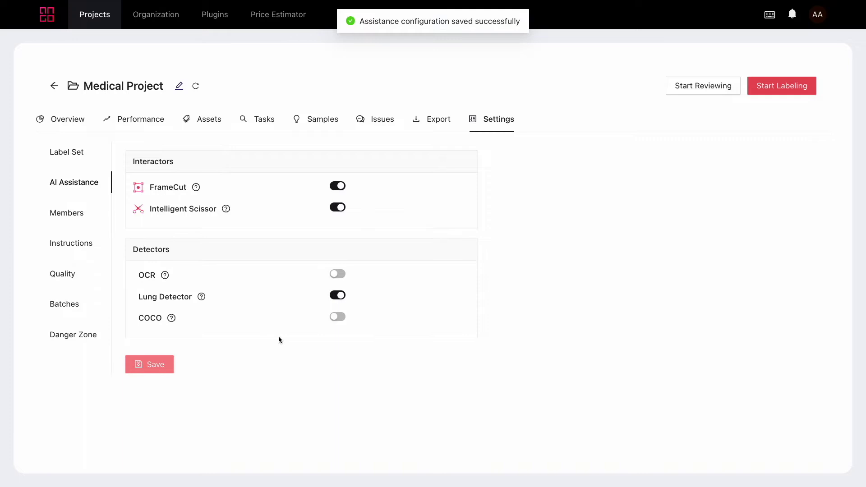
# Start labeling and trace the bright dental implant in 1.png as a closed polygon with Intelligent Scissor.
pyautogui.click(782, 94)
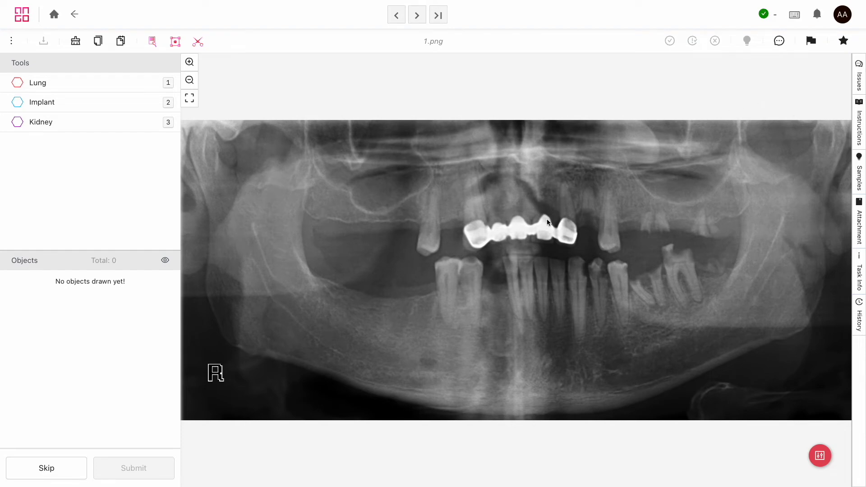
pyautogui.scroll(5, 547, 218)
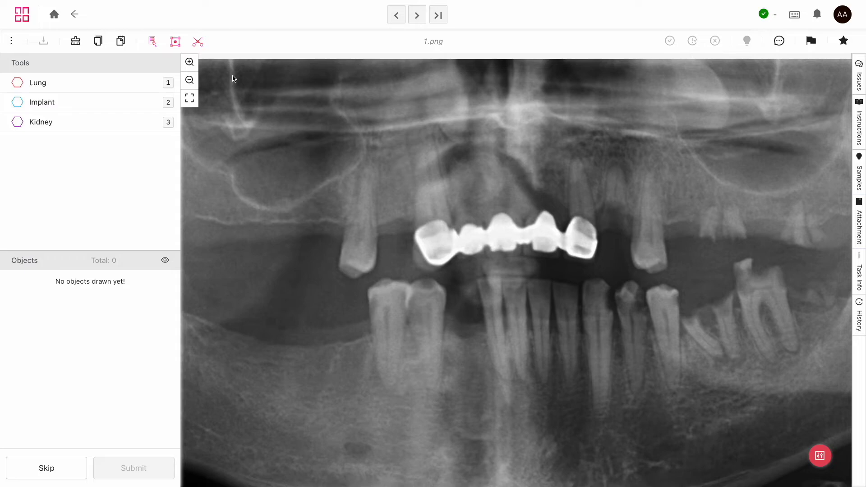
pyautogui.click(200, 45)
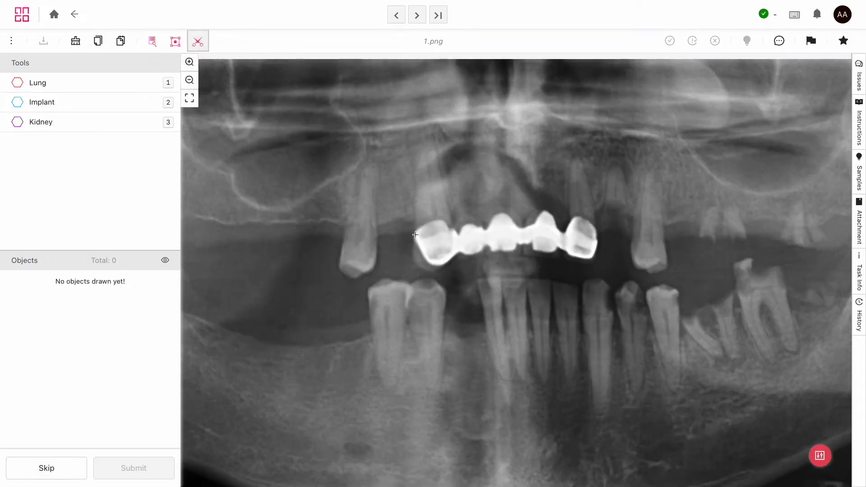
pyautogui.moveTo(426, 265)
pyautogui.mouseDown()
pyautogui.moveTo(492, 250)
pyautogui.moveTo(591, 257)
pyautogui.moveTo(599, 231)
pyautogui.moveTo(580, 216)
pyautogui.moveTo(586, 221)
pyautogui.moveTo(555, 225)
pyautogui.moveTo(544, 216)
pyautogui.moveTo(591, 224)
pyautogui.moveTo(416, 228)
pyautogui.mouseUp()
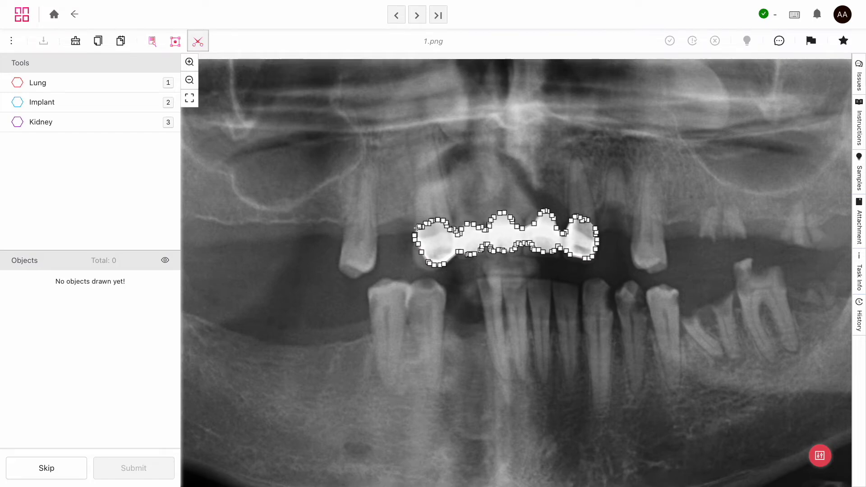
pyautogui.click(417, 228)
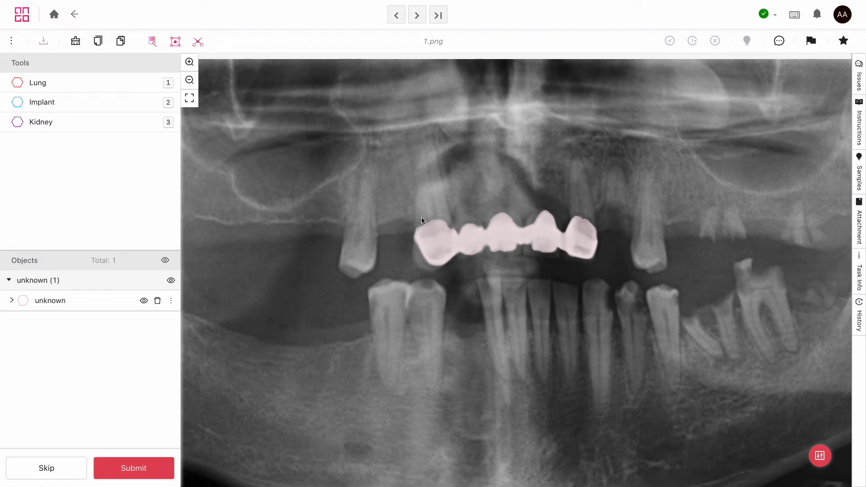
# Assign the Implant class to the traced polygon and submit the labeled image.
pyautogui.click(431, 236)
pyautogui.press('2')
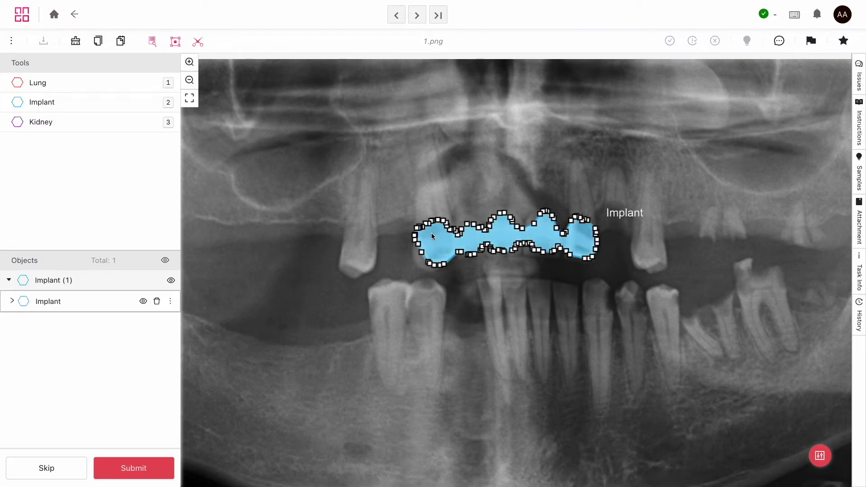
pyautogui.click(328, 324)
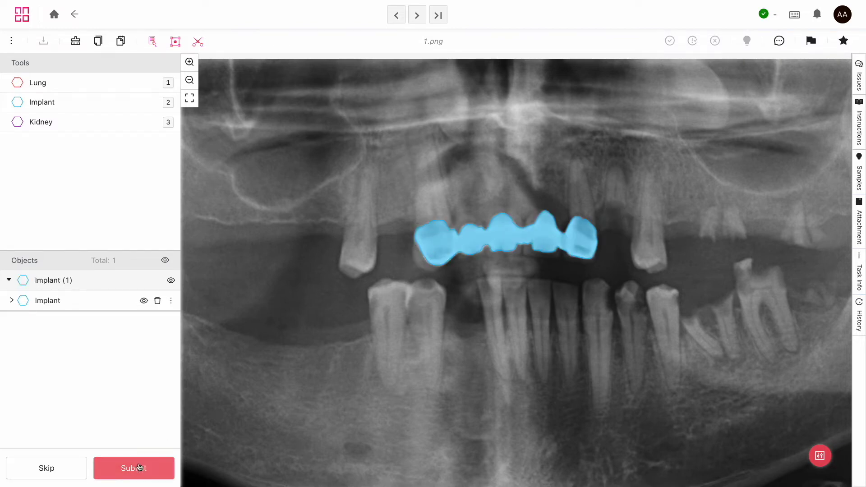
pyautogui.click(101, 472)
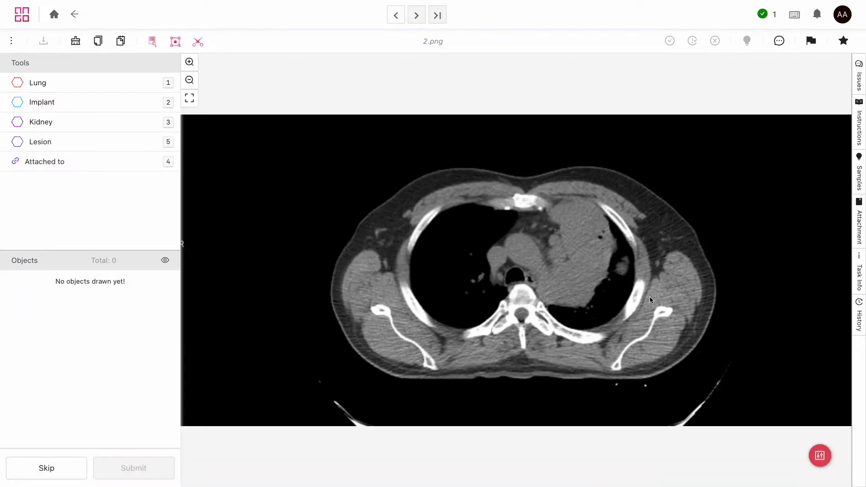
# Segment the dark lung region beside the large mass in 2.png with FrameCut, excluding the rib, and select the resulting polygon.
pyautogui.scroll(2, 649, 299)
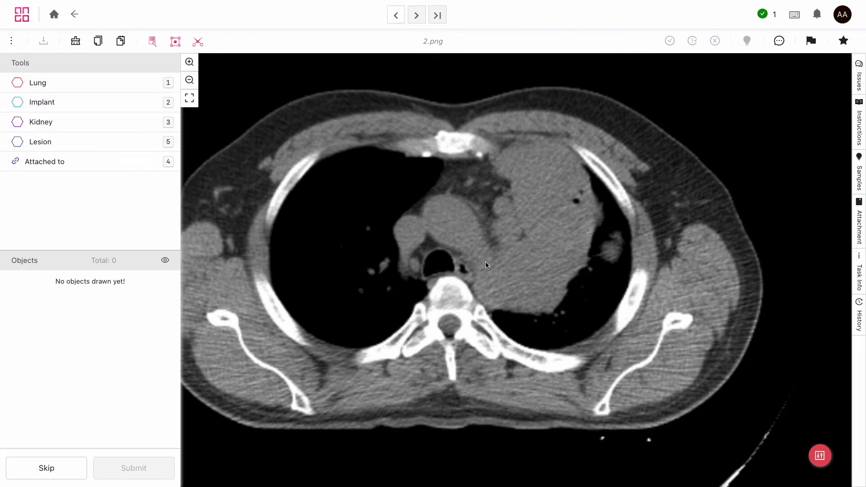
pyautogui.click(175, 42)
pyautogui.moveTo(485, 358); pyautogui.dragTo(634, 161)
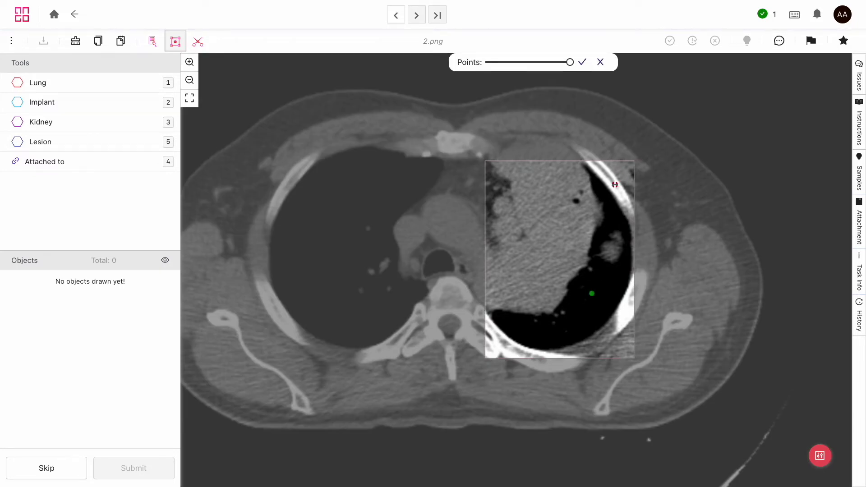
pyautogui.click(615, 185)
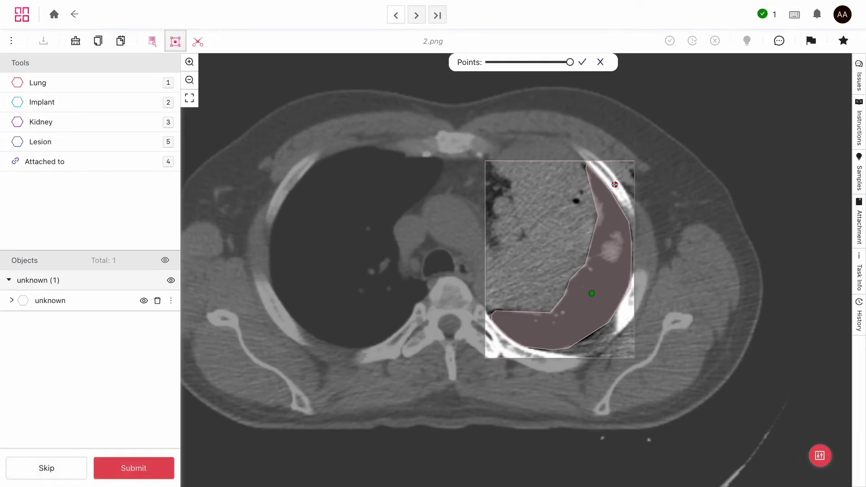
pyautogui.press('Return')
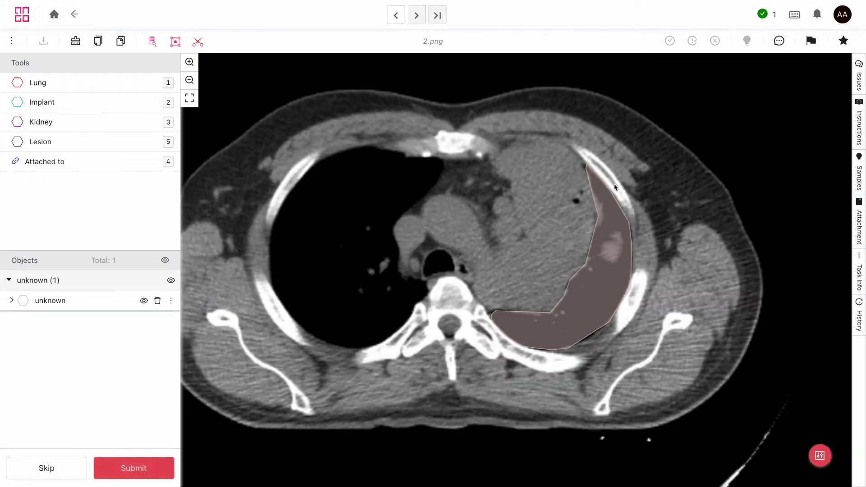
pyautogui.click(611, 219)
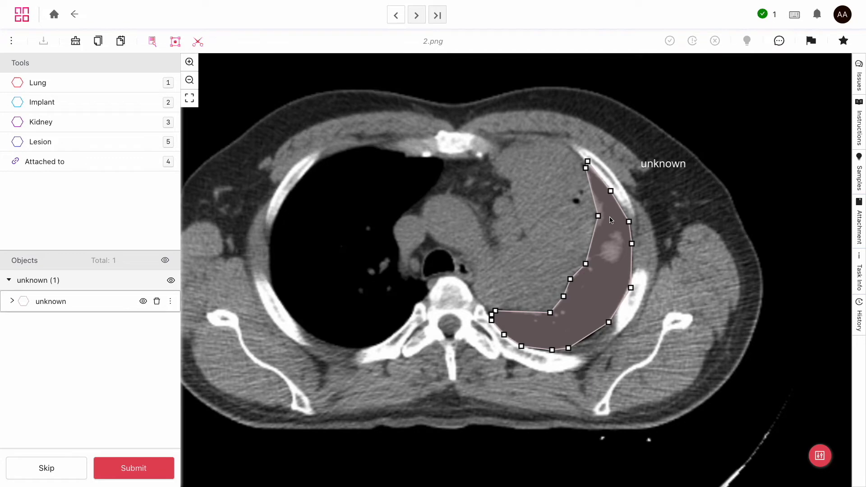
# Assign the Lung class to the selected polygon and trace the large mass beside it with Intelligent Scissor as a closed polygon.
pyautogui.press('1')
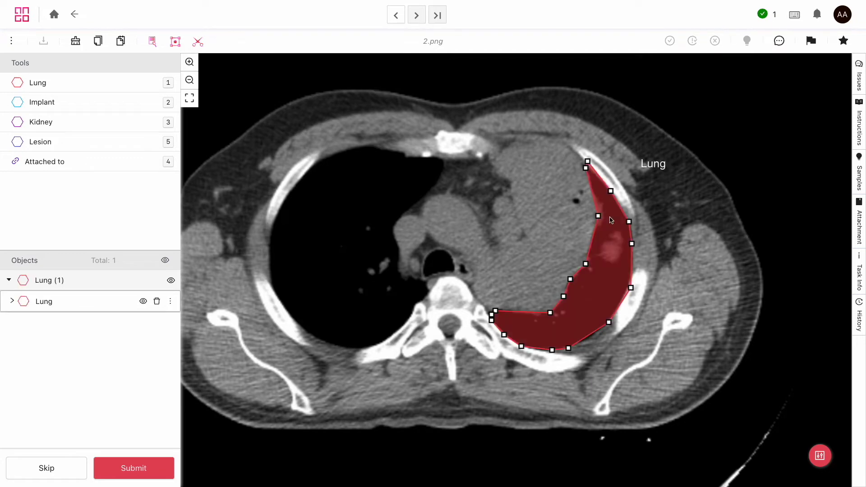
pyautogui.click(198, 42)
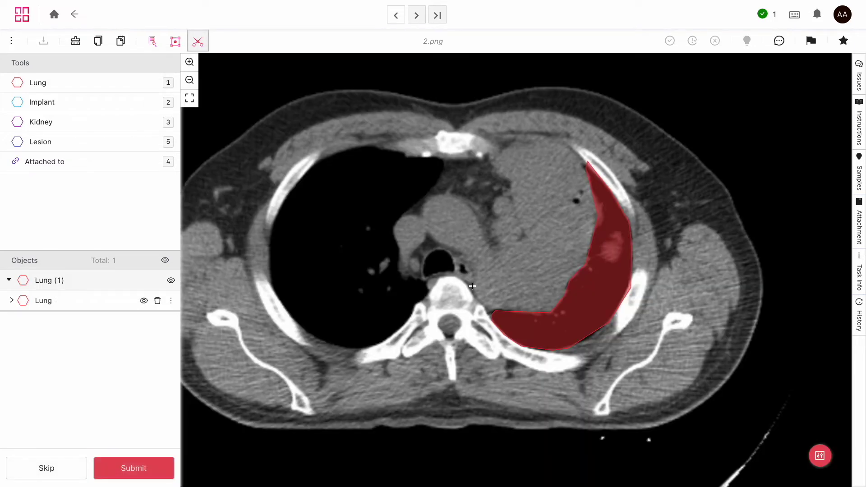
pyautogui.click(472, 286)
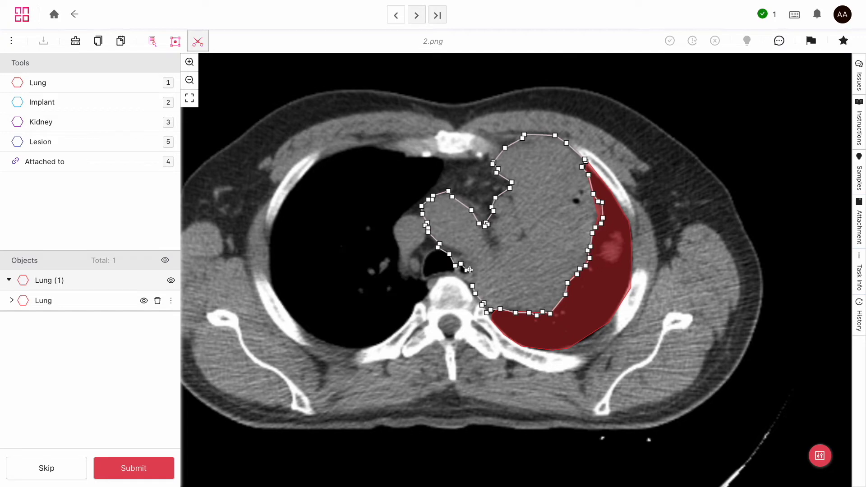
pyautogui.doubleClick(472, 283)
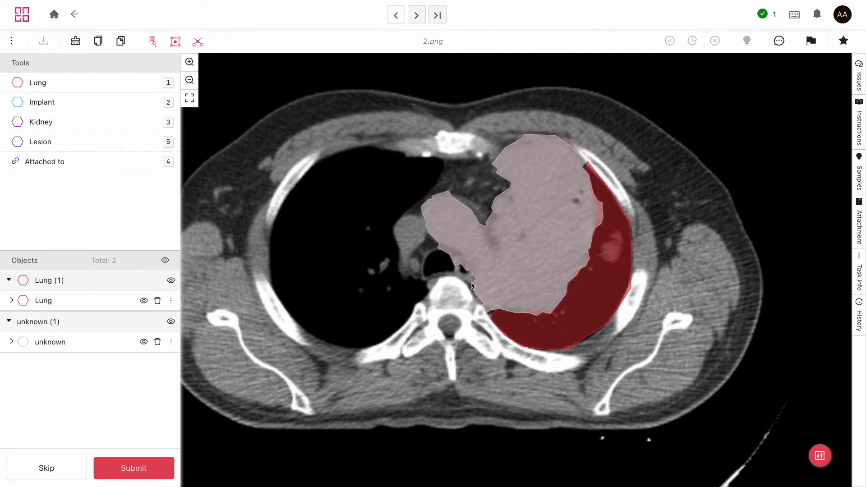
# Assign the Lesion class to the traced mass polygon in 2.png.
pyautogui.click(522, 247)
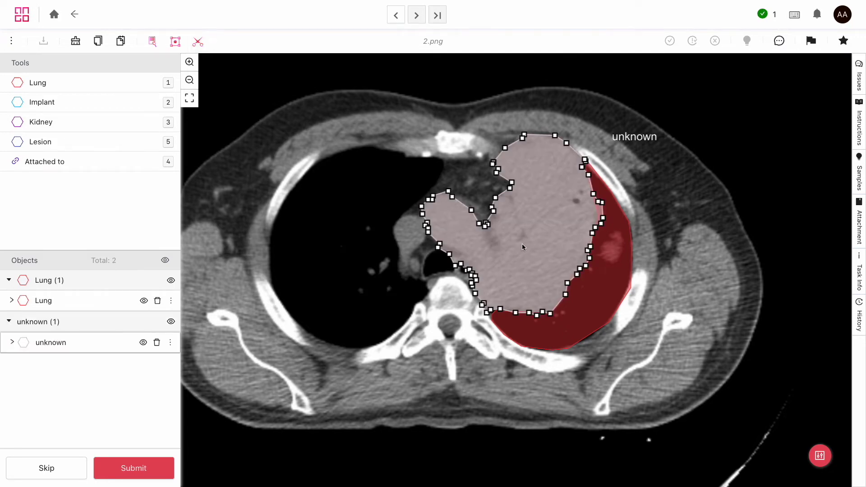
pyautogui.press('5')
pyautogui.click(452, 284)
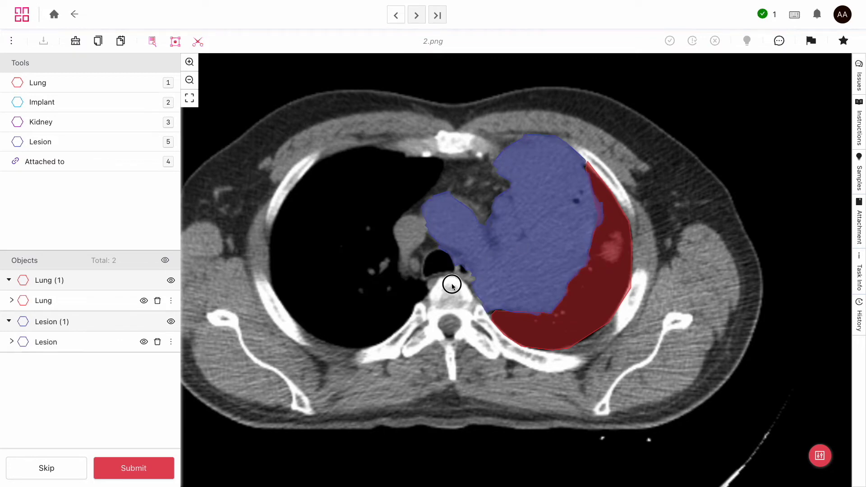
# Link the Lesion polygon to the Lung polygon with the Attached to relation and submit the image.
pyautogui.click(90, 168)
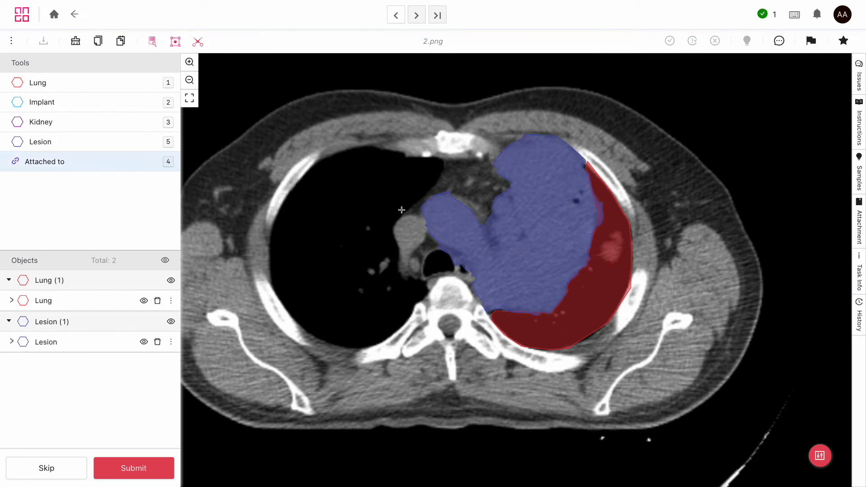
pyautogui.click(586, 285)
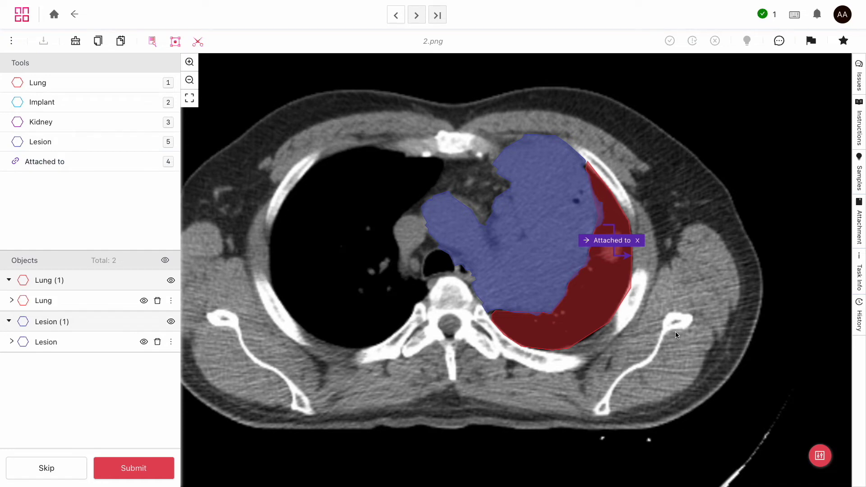
pyautogui.click(148, 470)
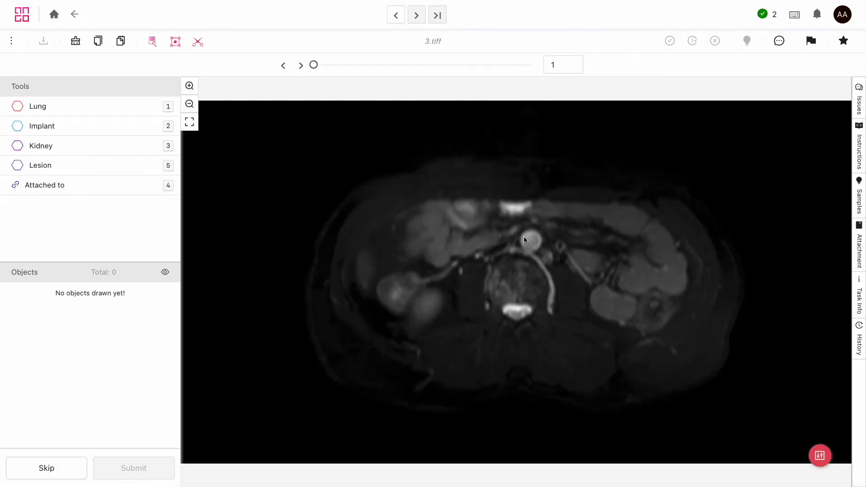
# Outline the kidney in the left half of frames 1 and 2 of 3.tiff with Kidney polygons.
pyautogui.moveTo(314, 65)
pyautogui.mouseDown()
pyautogui.moveTo(516, 71)
pyautogui.moveTo(319, 74)
pyautogui.mouseUp()
pyautogui.click(106, 151)
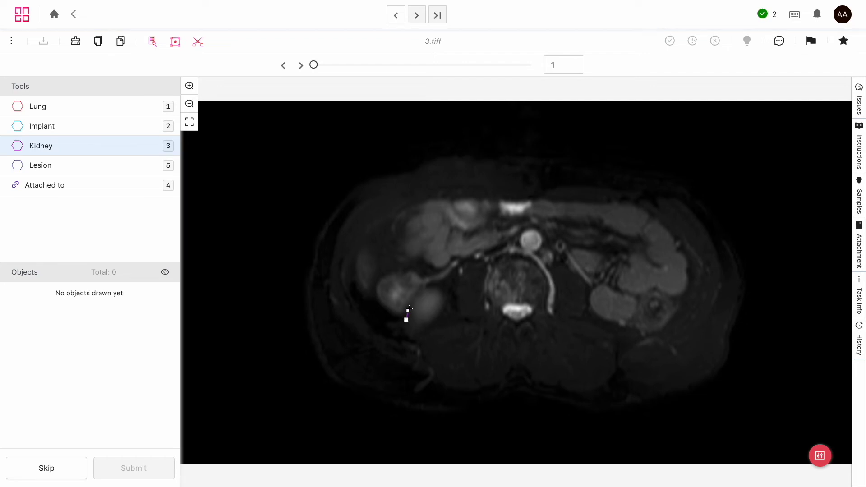
pyautogui.moveTo(409, 309)
pyautogui.mouseDown()
pyautogui.moveTo(431, 290)
pyautogui.moveTo(447, 302)
pyautogui.moveTo(419, 330)
pyautogui.moveTo(406, 319)
pyautogui.moveTo(387, 323)
pyautogui.moveTo(451, 312)
pyautogui.moveTo(408, 347)
pyautogui.mouseUp()
pyautogui.click(301, 66)
pyautogui.click(122, 151)
pyautogui.click(408, 346)
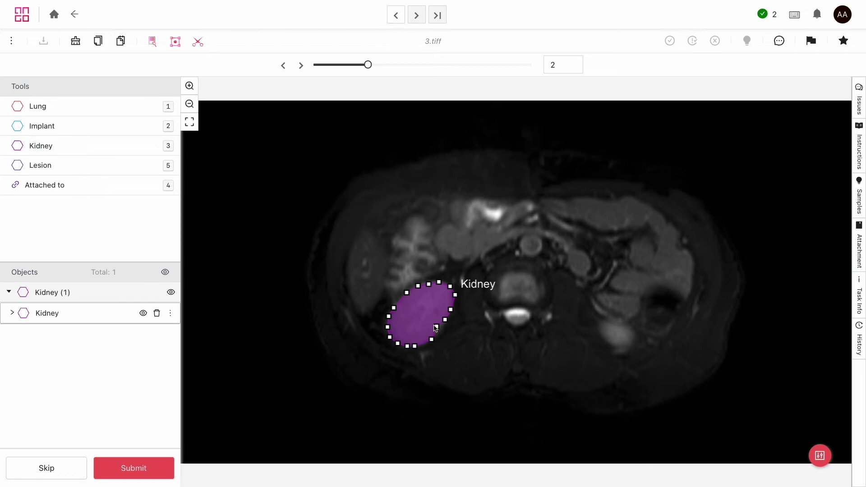
# Outline the same kidney on frame 3 of 3.tiff with a Kidney polygon.
pyautogui.moveTo(368, 65); pyautogui.dragTo(422, 65)
pyautogui.click(126, 155)
pyautogui.moveTo(429, 281)
pyautogui.mouseDown()
pyautogui.moveTo(442, 283)
pyautogui.moveTo(425, 352)
pyautogui.moveTo(409, 291)
pyautogui.moveTo(429, 280)
pyautogui.mouseUp()
pyautogui.click(429, 281)
# Outline the same kidney on frame 4 with a Kidney polygon and submit the labeled 3.tiff.
pyautogui.moveTo(442, 69); pyautogui.dragTo(476, 65)
pyautogui.press('3')
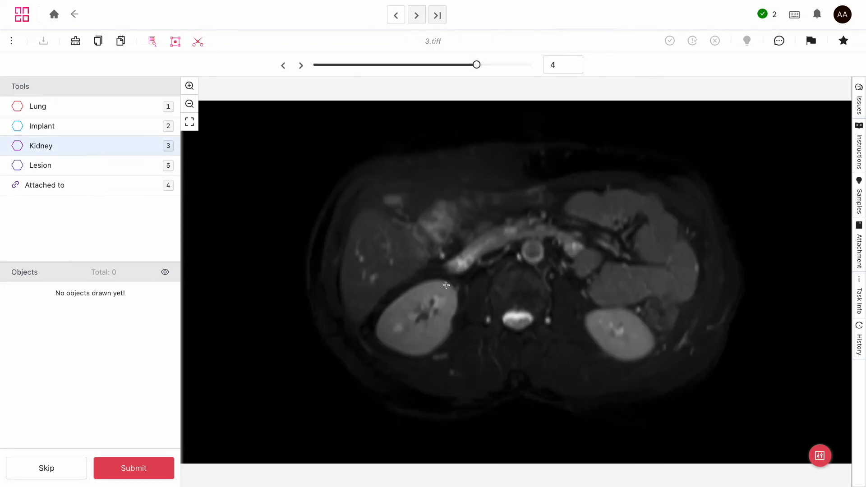
pyautogui.moveTo(447, 282)
pyautogui.mouseDown()
pyautogui.moveTo(451, 332)
pyautogui.moveTo(379, 335)
pyautogui.moveTo(448, 283)
pyautogui.mouseUp()
pyautogui.click(448, 283)
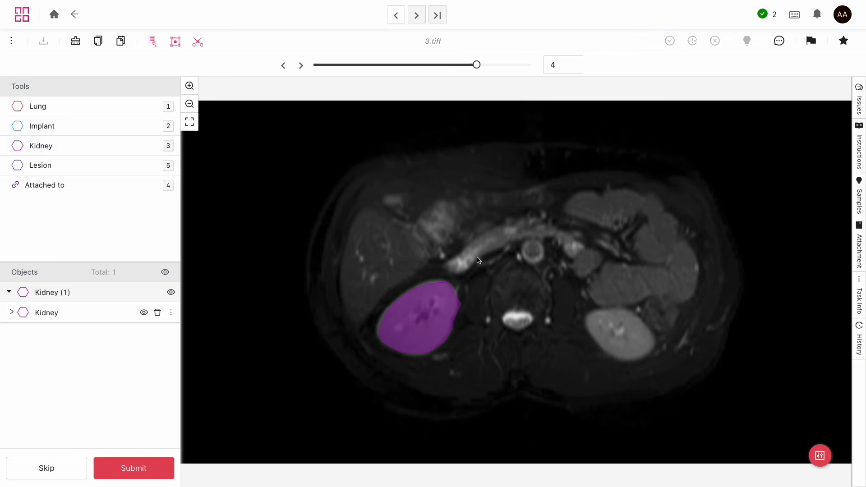
pyautogui.click(154, 472)
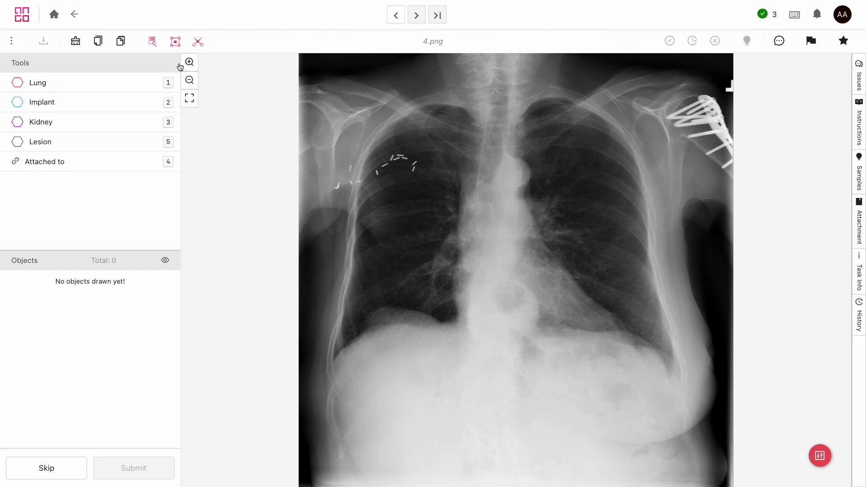
# Run the Lung Detector on the chest X-ray 4.png.
pyautogui.click(152, 41)
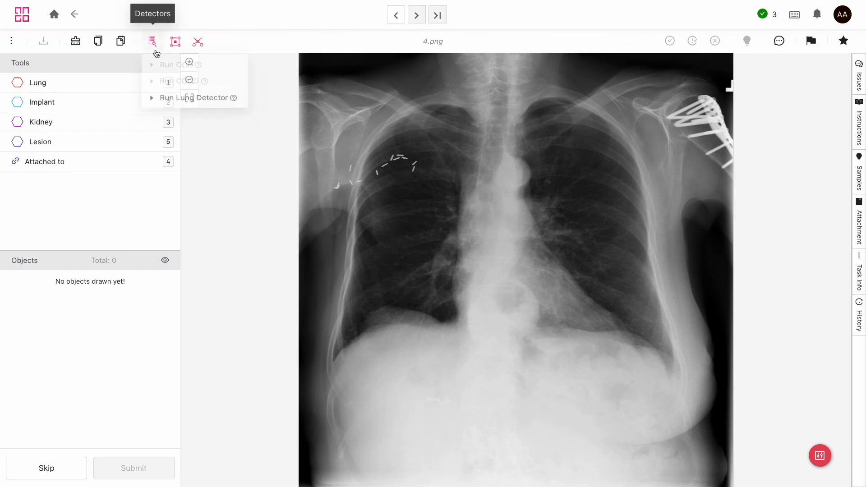
pyautogui.click(241, 103)
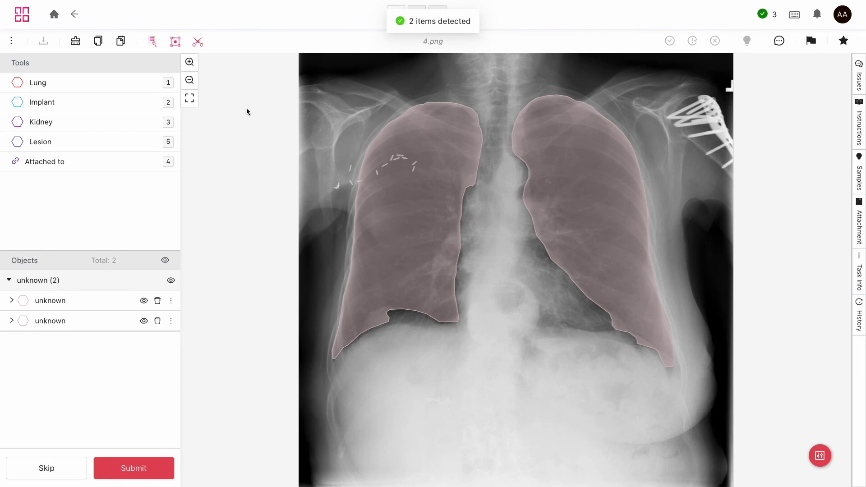
# Assign the Lung class to both detected polygons in 4.png and submit the image.
pyautogui.click(385, 207)
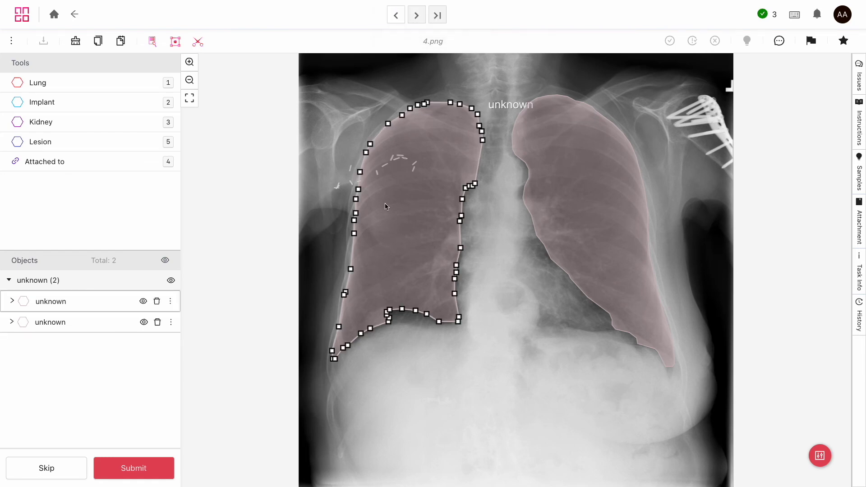
pyautogui.press('1')
pyautogui.click(548, 221)
pyautogui.press('1')
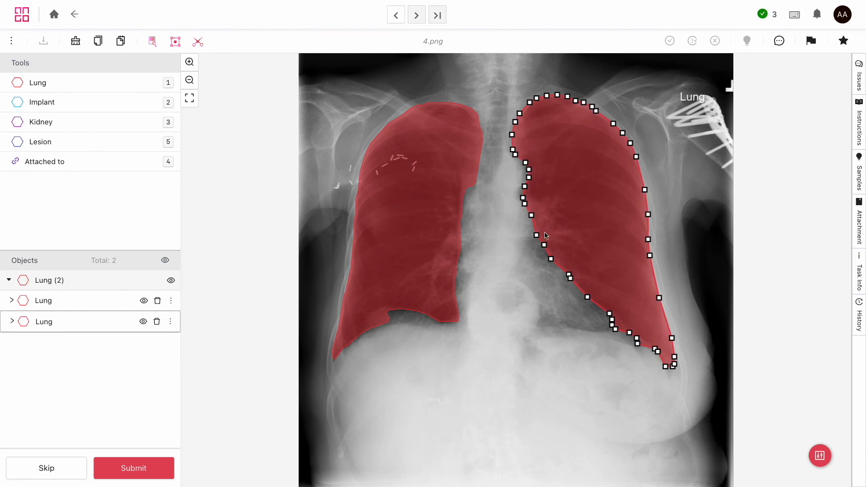
pyautogui.click(521, 259)
pyautogui.click(155, 468)
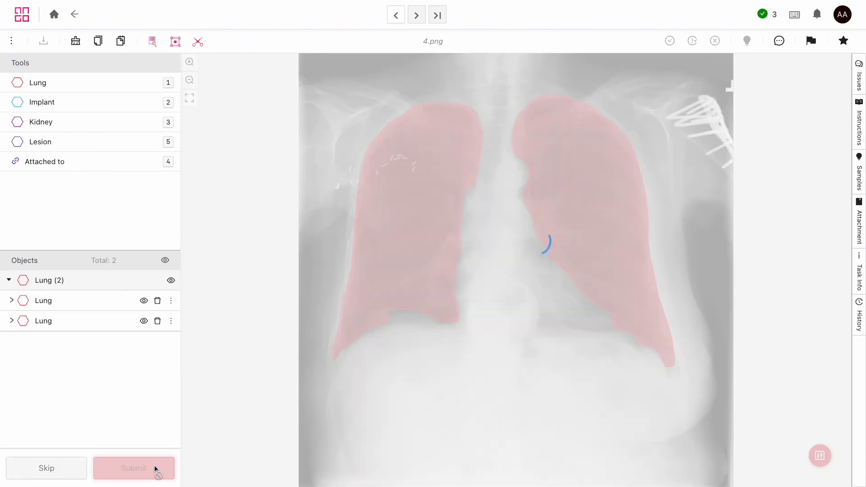
# Export Medical Project's completed labels in JSON format and expand the list of export fields.
pyautogui.click(462, 121)
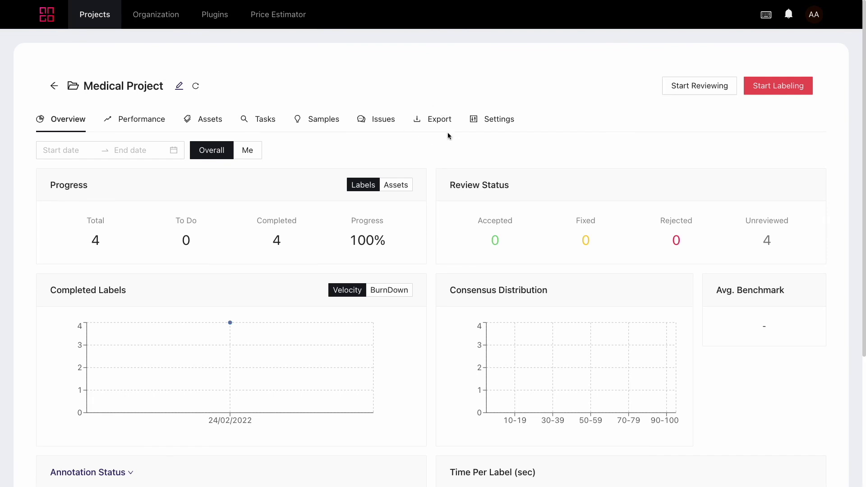
pyautogui.click(426, 128)
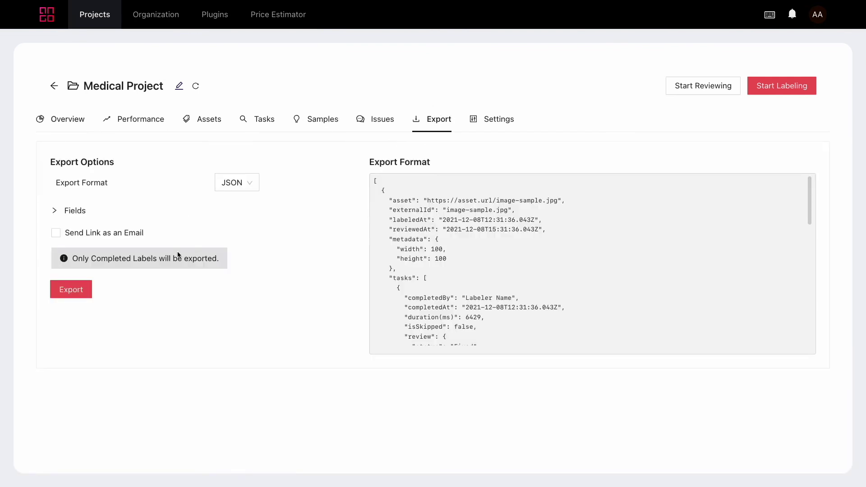
pyautogui.click(84, 299)
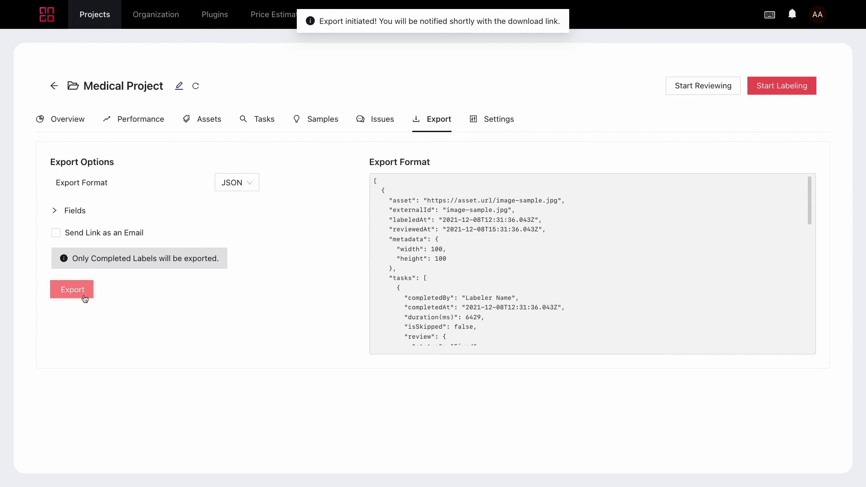
pyautogui.click(55, 210)
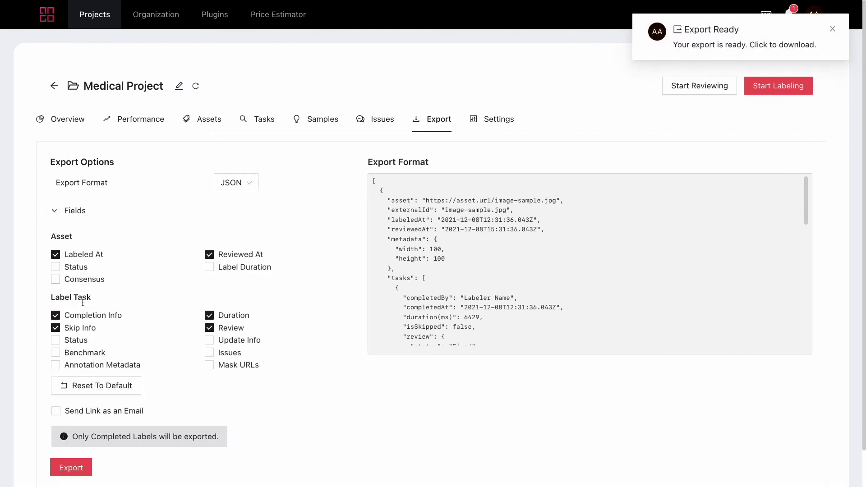